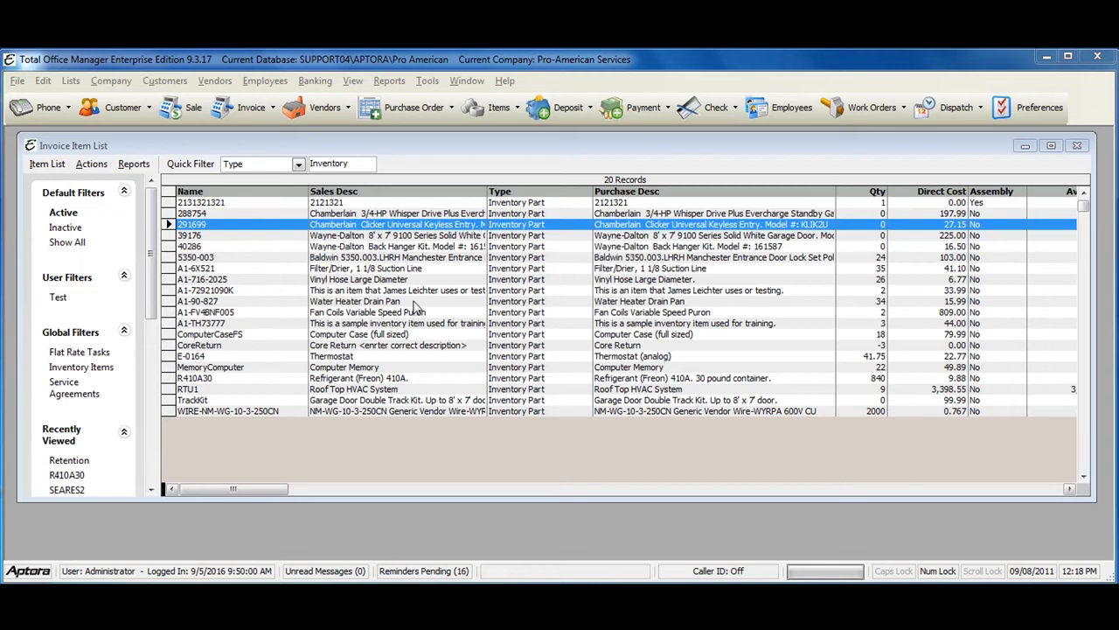
Open the Invoice Item List from the Customers menu and start a New Item
click(159, 84)
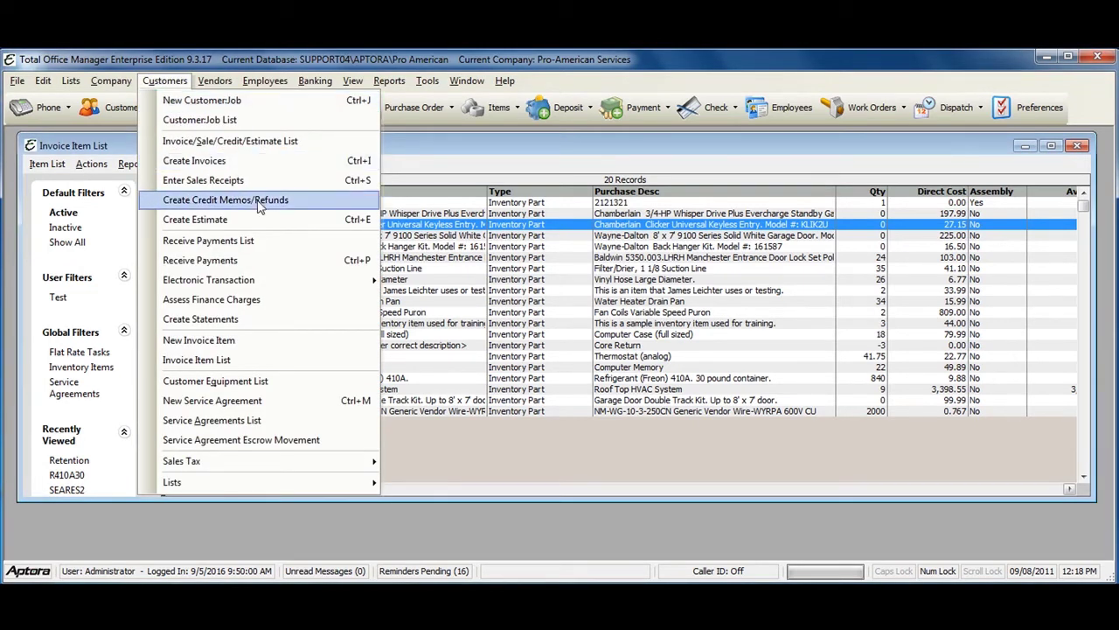
click(210, 364)
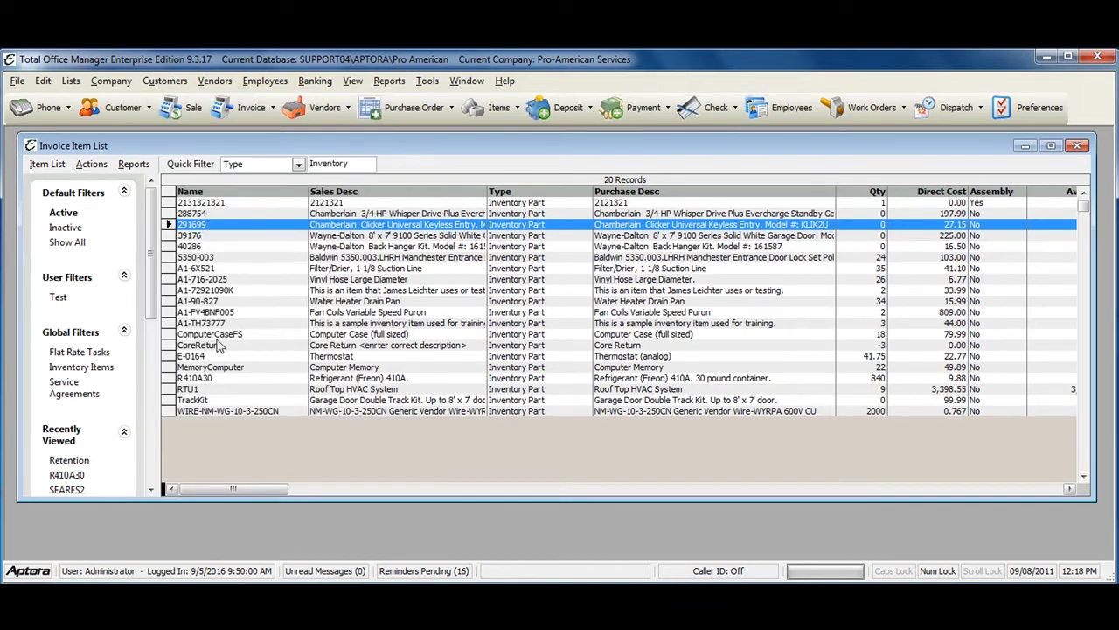
right_click(284, 227)
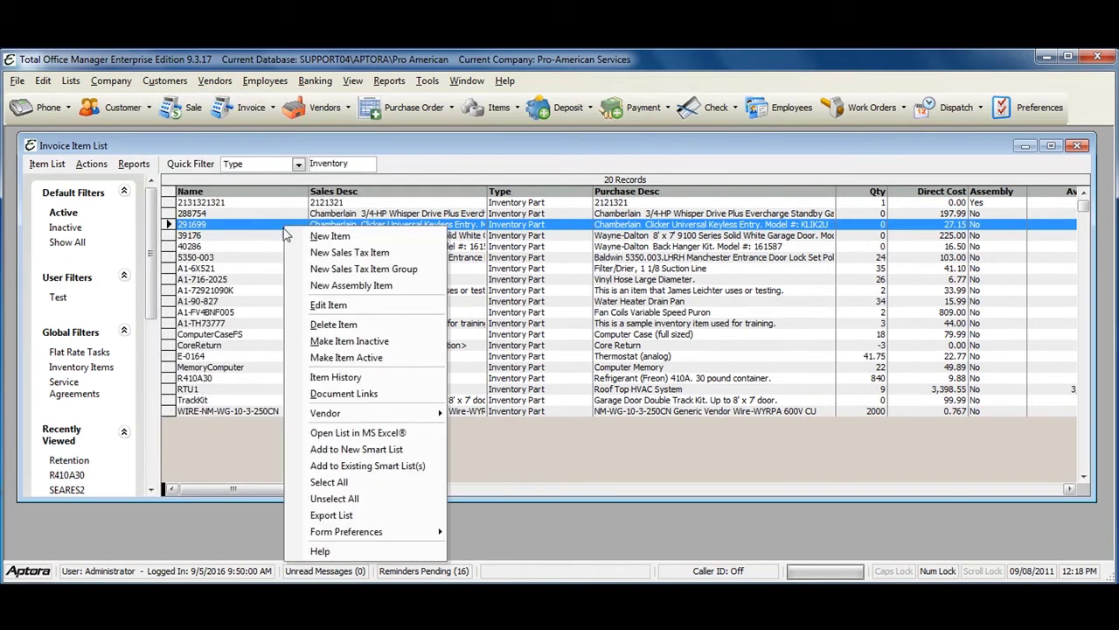
click(339, 236)
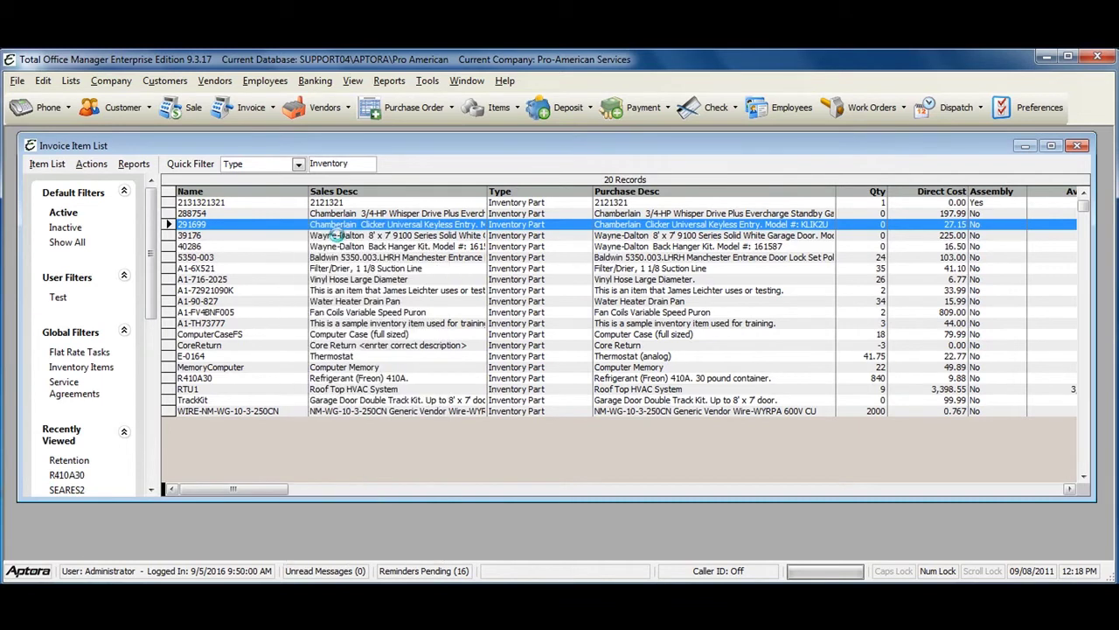
Set the new item's type to Inventory Part
drag(401, 198, 292, 168)
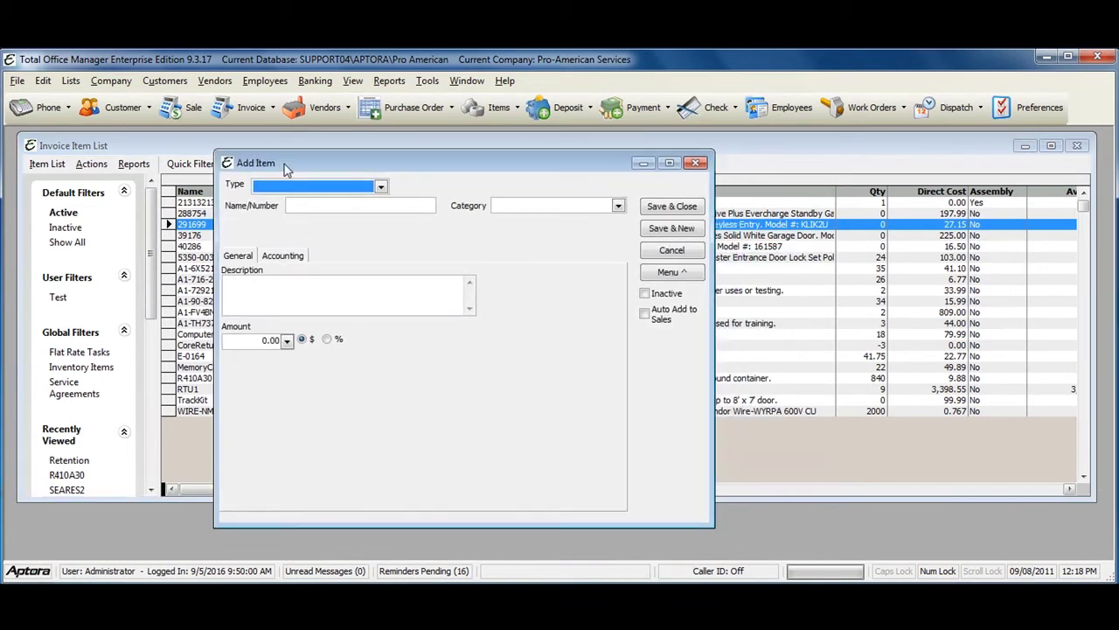
click(381, 187)
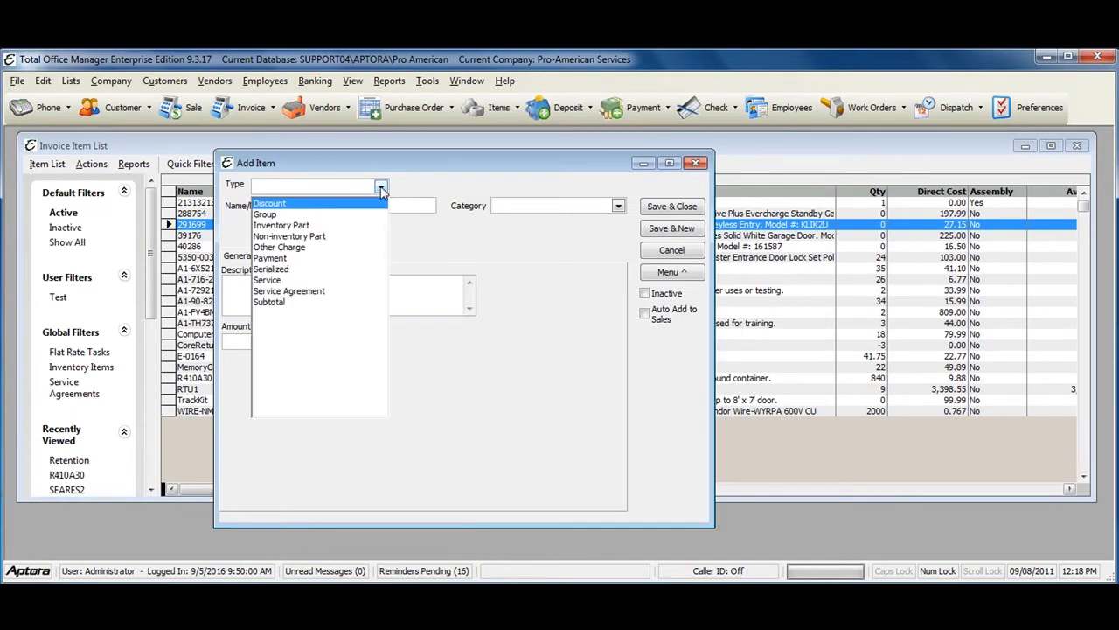
click(300, 229)
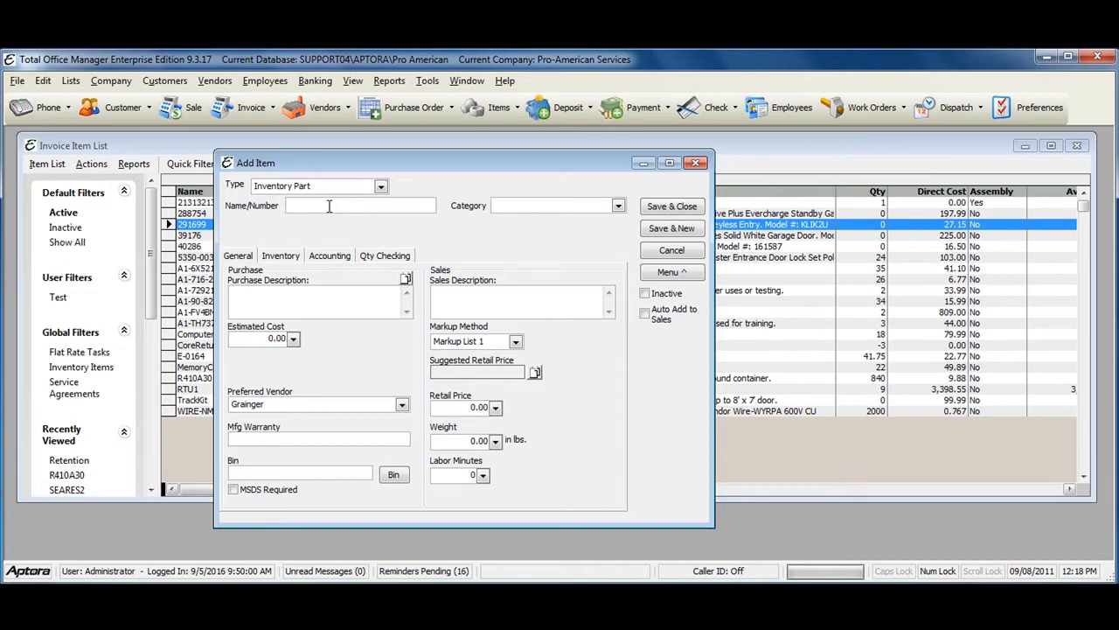
Enter item number 45689 with 'Compressors' as the purchase and sales description
text(45689)
click(267, 297)
text(Compressors)
click(570, 302)
click(554, 296)
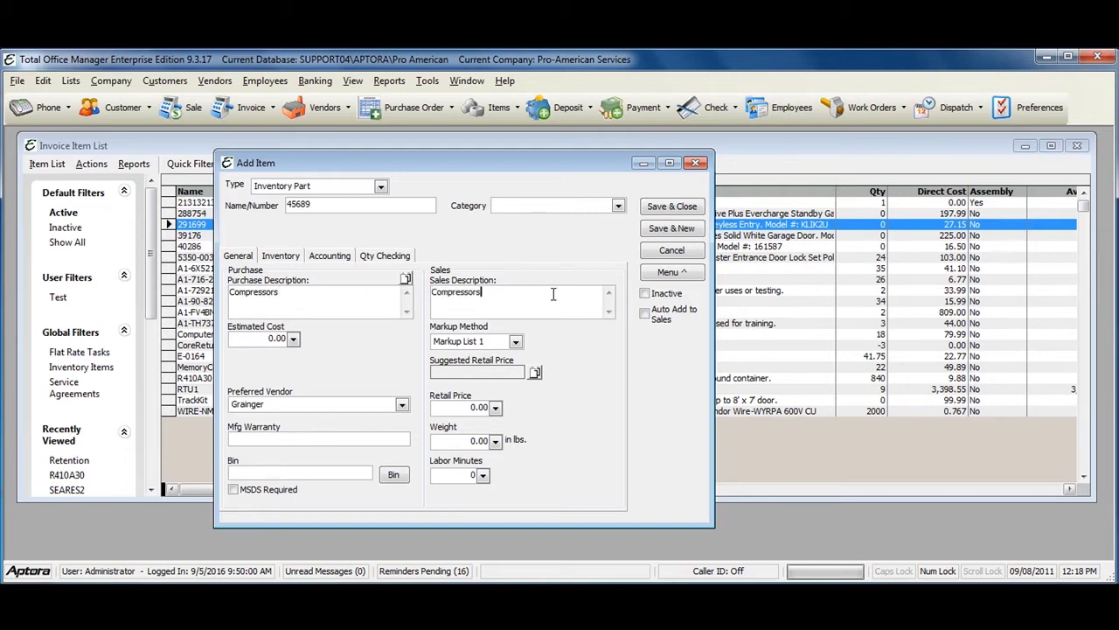
Set estimated cost 20.00 and fill Retail Price 67.50 from Markup List 1
click(250, 338)
text(20.00)
click(465, 411)
click(515, 341)
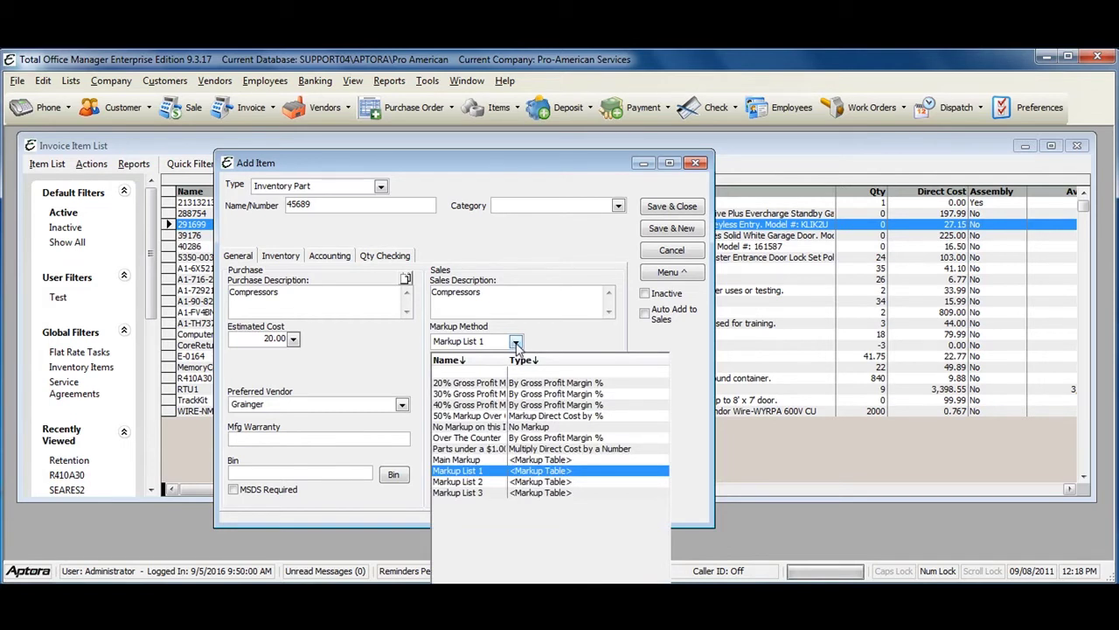
click(516, 341)
click(534, 372)
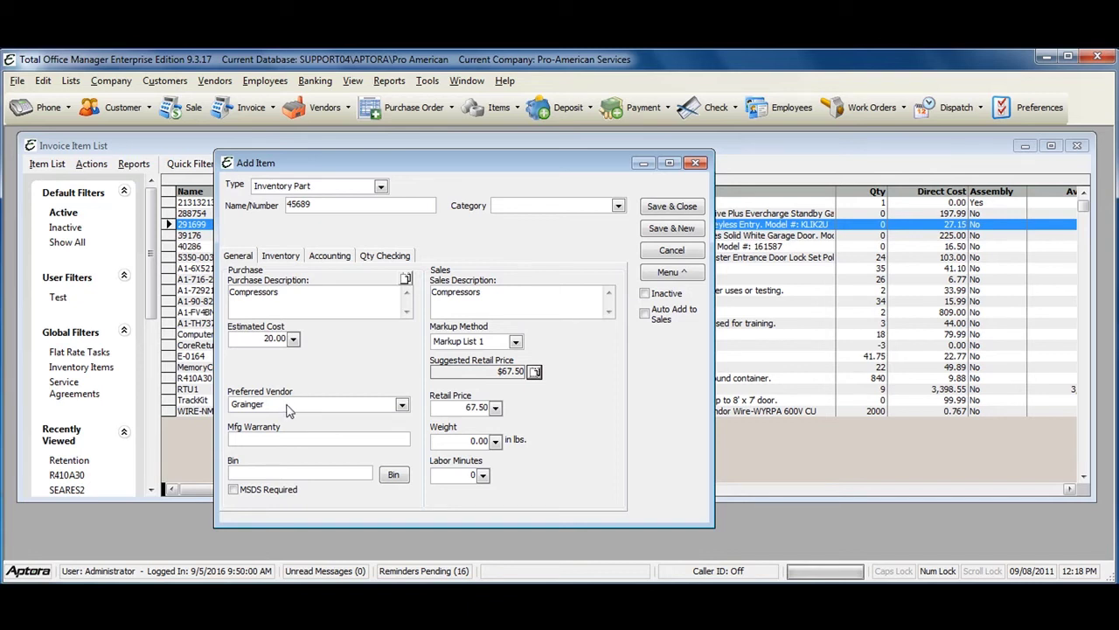
click(253, 439)
click(253, 470)
Add a Main Warehouse stock row in the item's Inventory settings
click(280, 255)
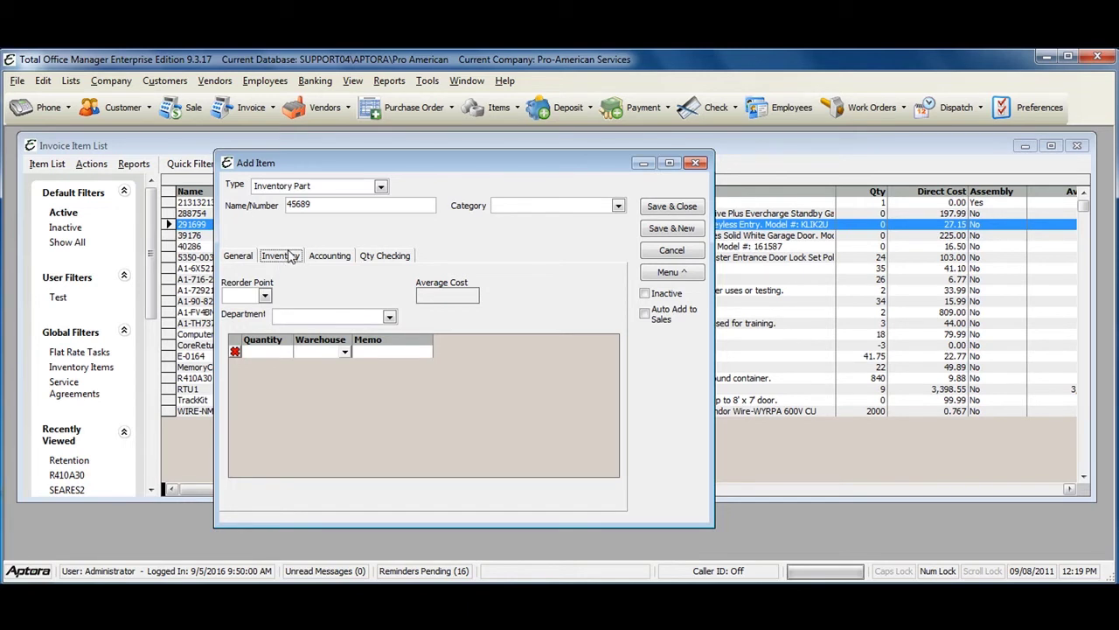
click(261, 352)
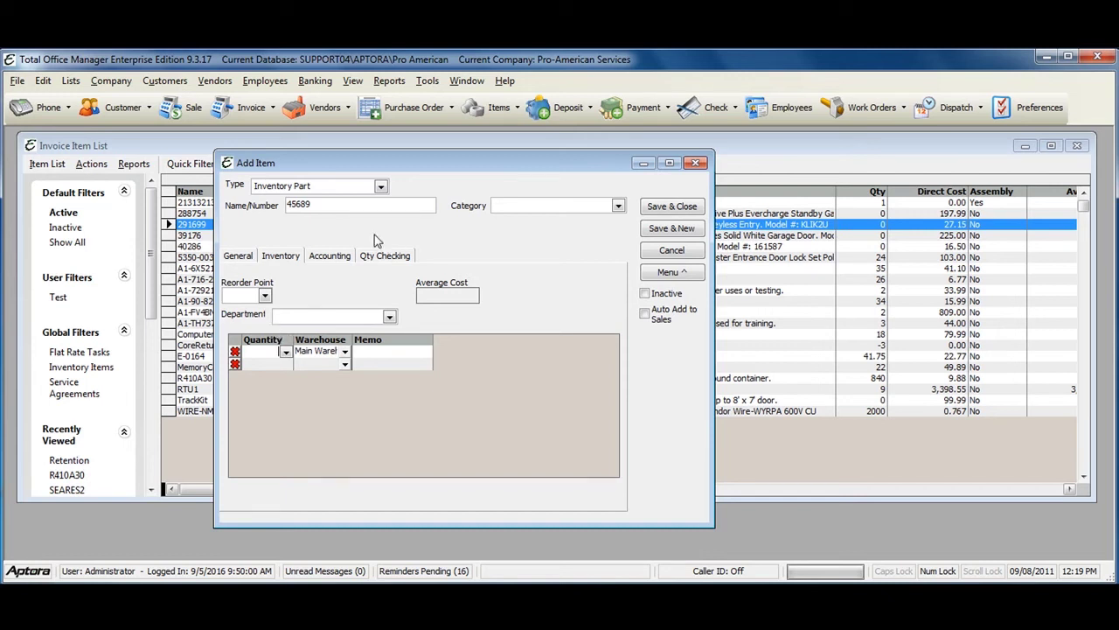
Keep COGS - Parts & Materials as cost account and Inventory as asset account
click(324, 255)
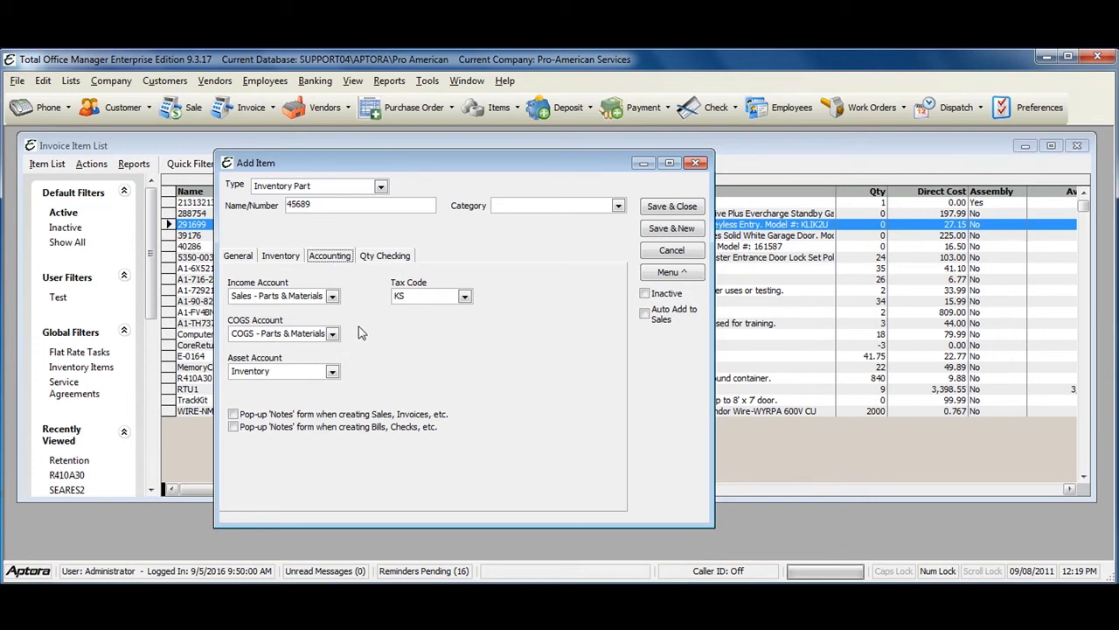
click(333, 334)
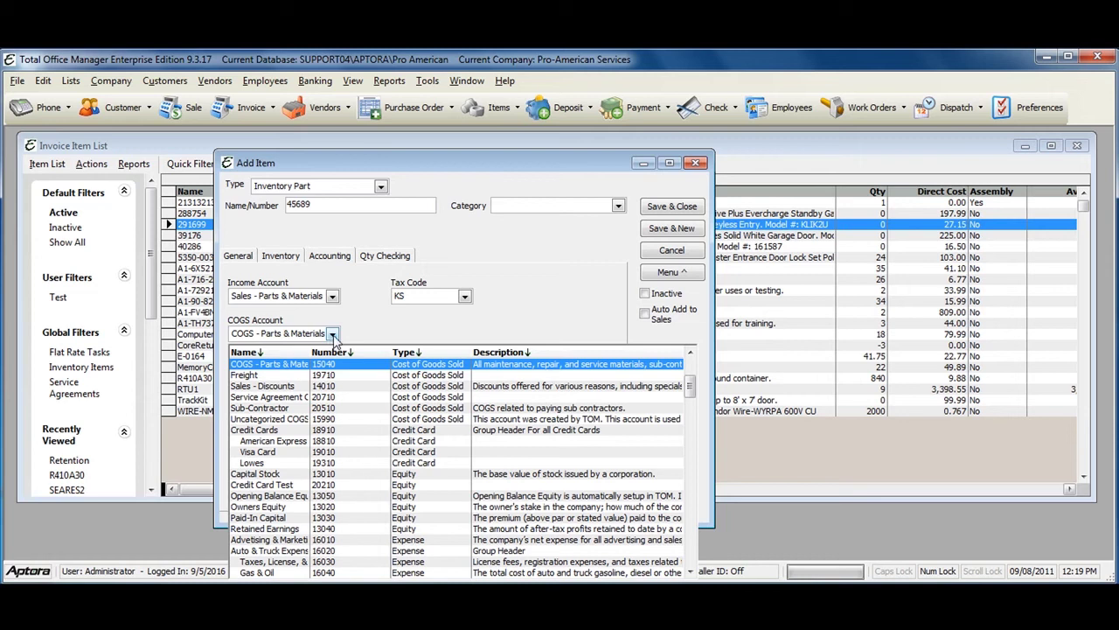
click(334, 337)
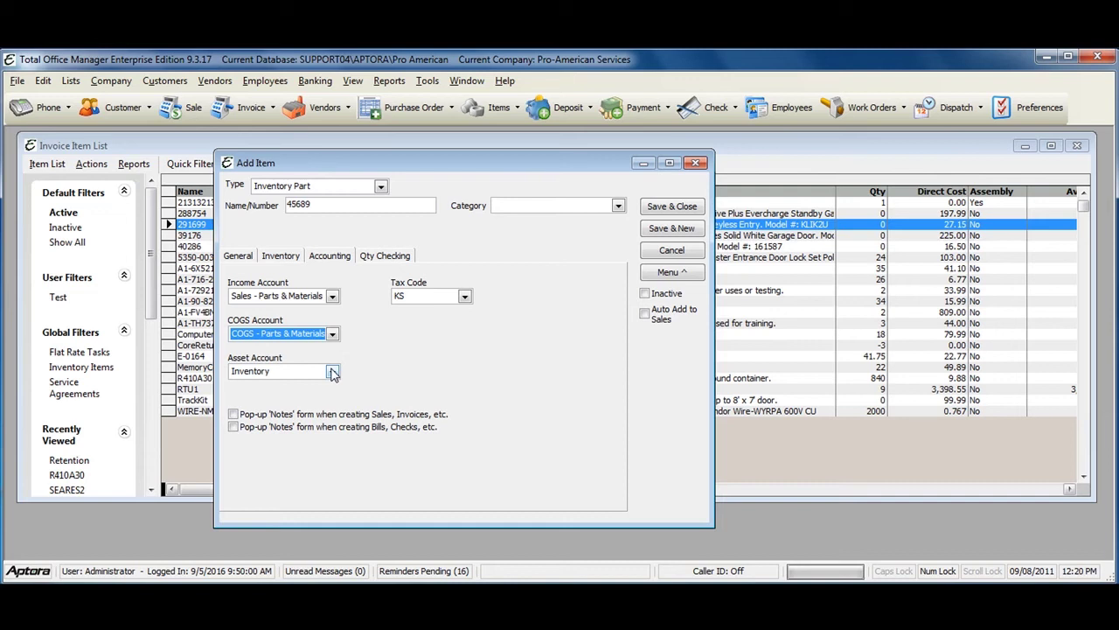
click(333, 372)
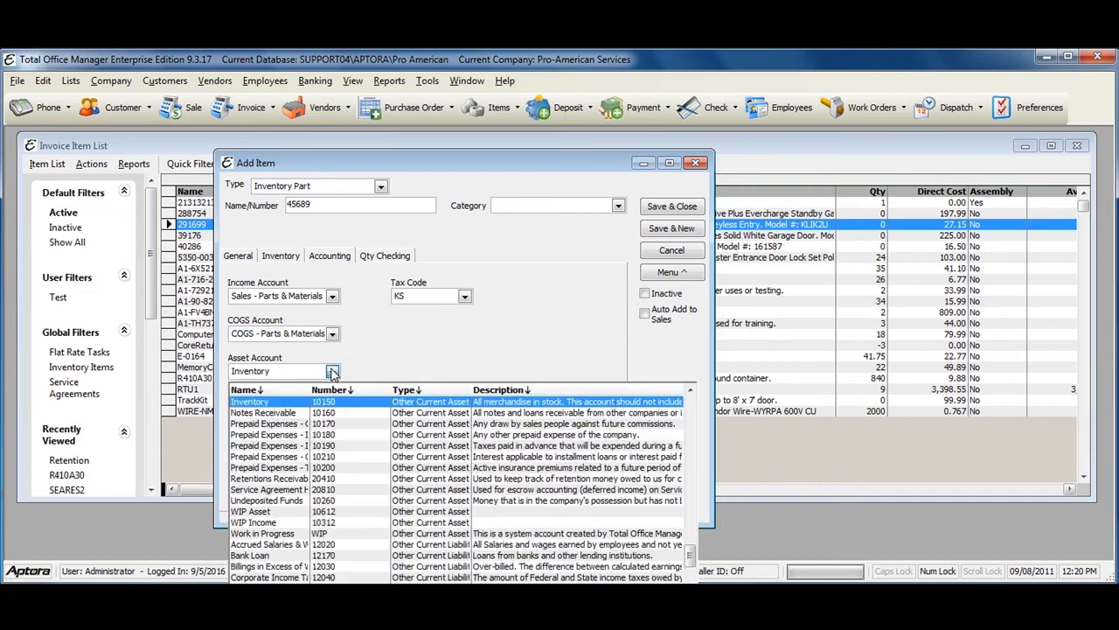
click(332, 372)
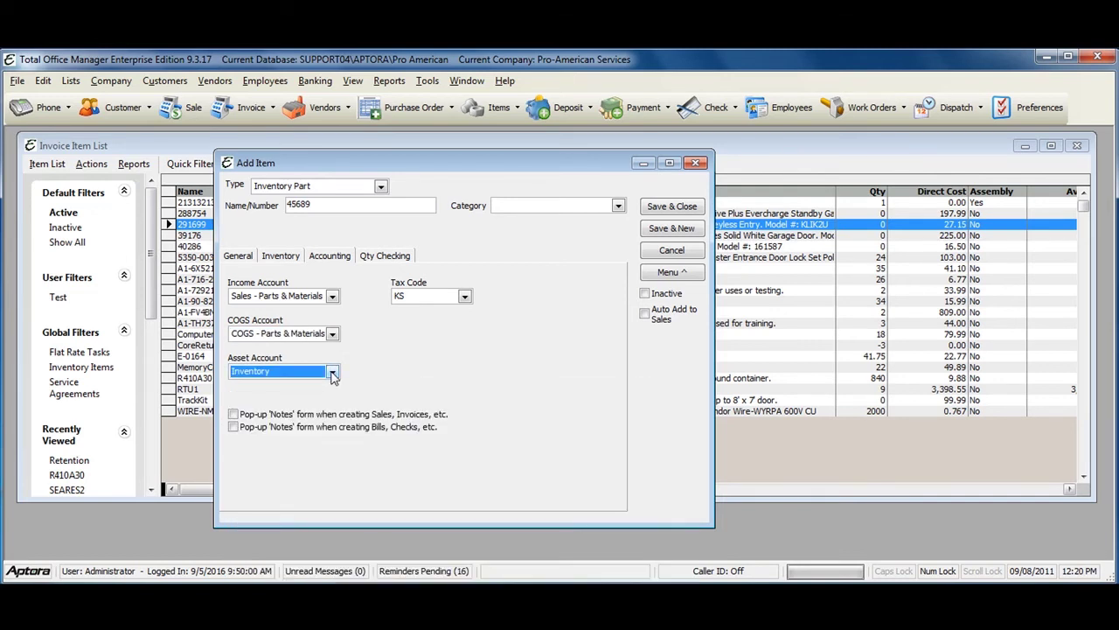
Show the Qty Checking settings and place the cursor in the Over Warning Message box
click(383, 259)
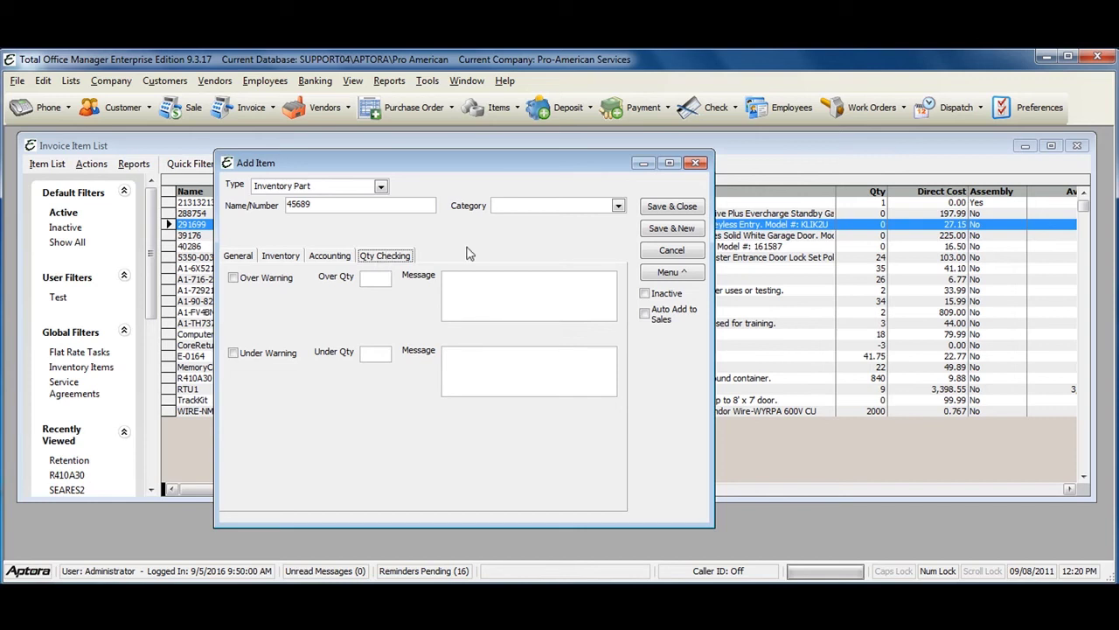
click(483, 279)
Switch back to the General tab showing Compressors, 20.00 cost and 67.50 retail
click(234, 257)
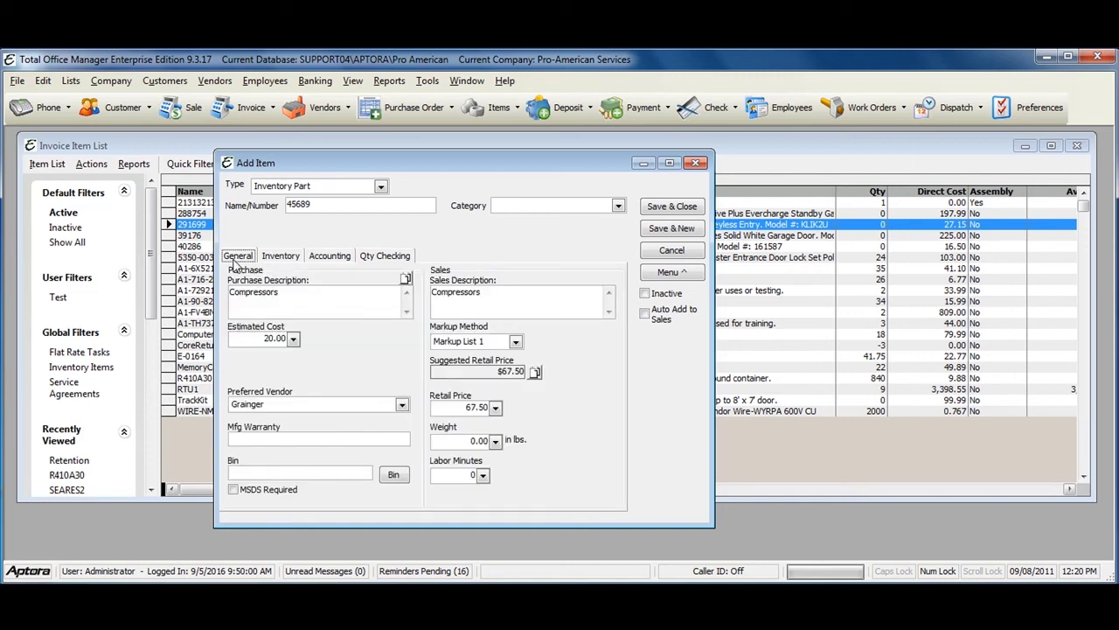